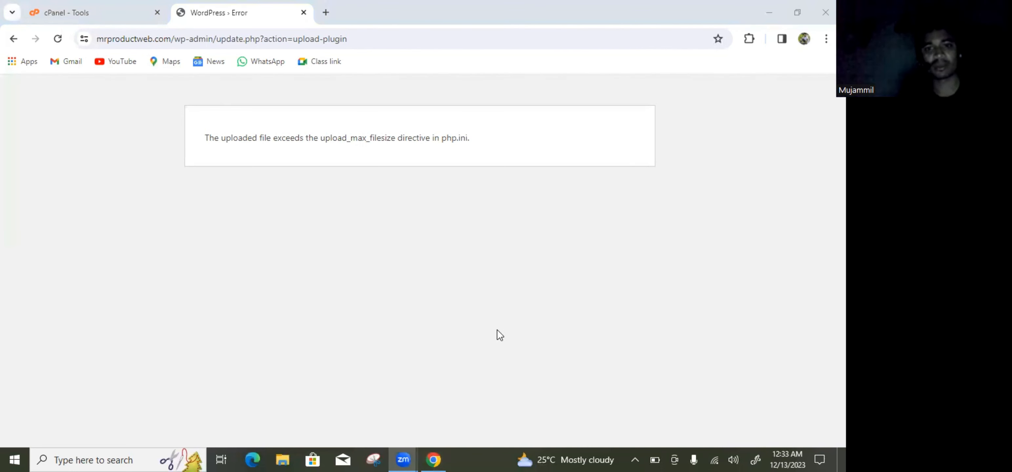
- Switch from the WordPress upload error page to the cPanel Tools page
{"action": "left_click", "coordinate": [478, 264]}
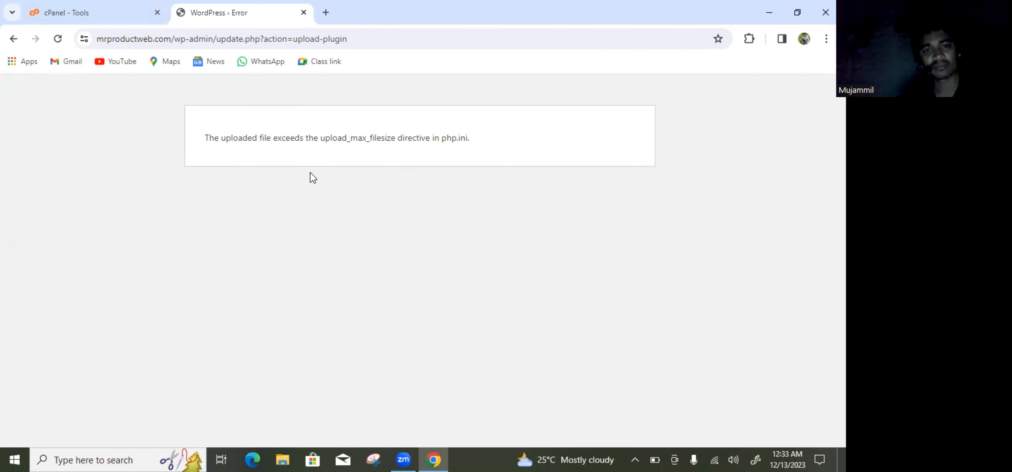
{"action": "left_click", "coordinate": [68, 12]}
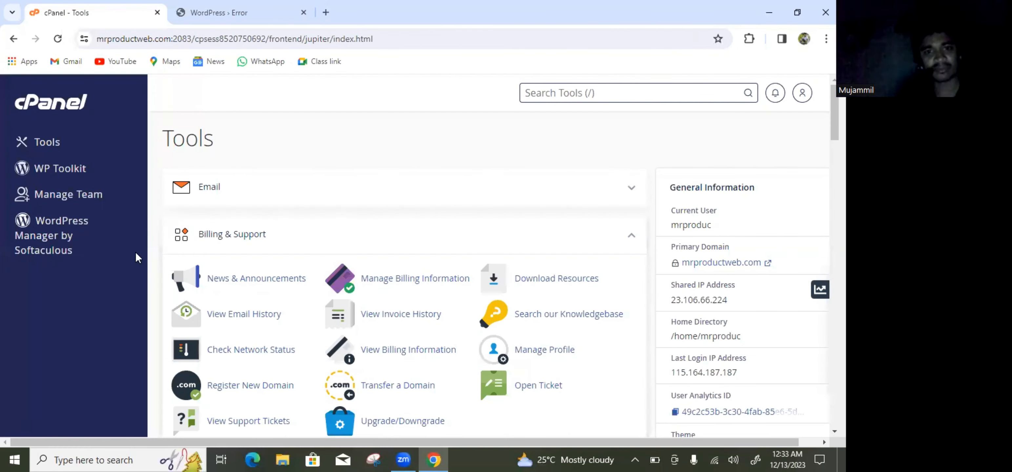
{"action": "key", "text": "XF86AudioLowerVolume"}
{"action": "key", "text": "XF86AudioLowerVolume"}
{"action": "key", "text": "XF86AudioLowerVolume"}
{"action": "key", "text": "XF86AudioLowerVolume"}
{"action": "key", "text": "XF86AudioLowerVolume"}
{"action": "key", "text": "XF86AudioLowerVolume"}
{"action": "key", "text": "XF86AudioLowerVolume"}
{"action": "key", "text": "XF86AudioLowerVolume"}
{"action": "key", "text": "XF86AudioLowerVolume"}
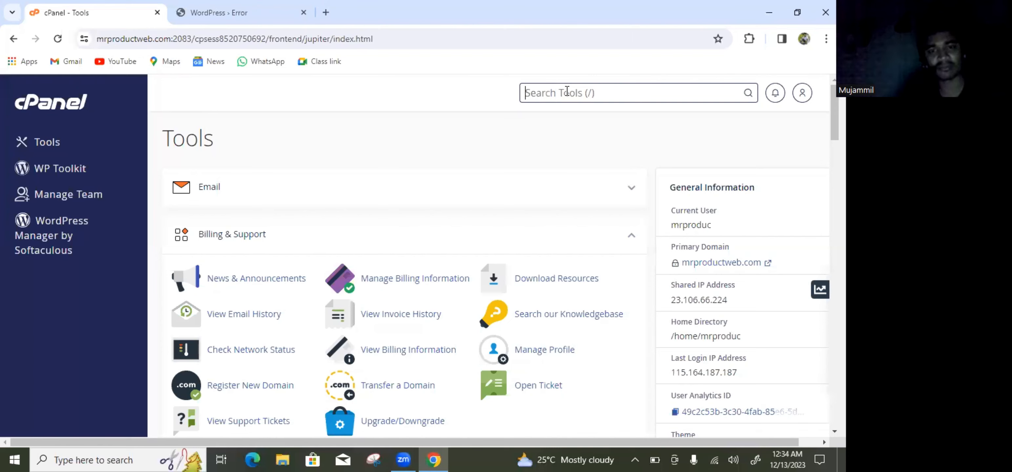
- Search the cPanel tools for "select", open Select PHP Version and show its PHP options
{"action": "type", "text": "php"}
{"action": "key", "text": "BackSpace"}
{"action": "key", "text": "BackSpace"}
{"action": "key", "text": "BackSpace"}
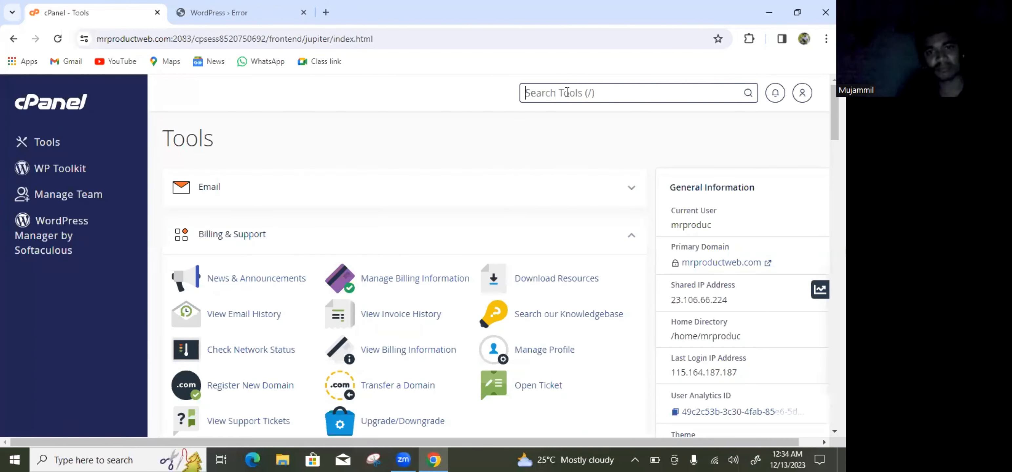
{"action": "type", "text": "select"}
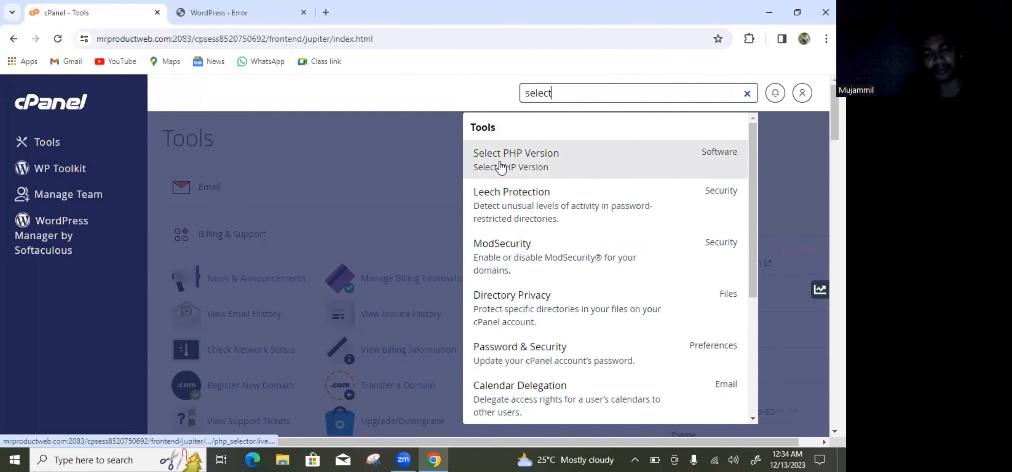
{"action": "left_click", "coordinate": [513, 165]}
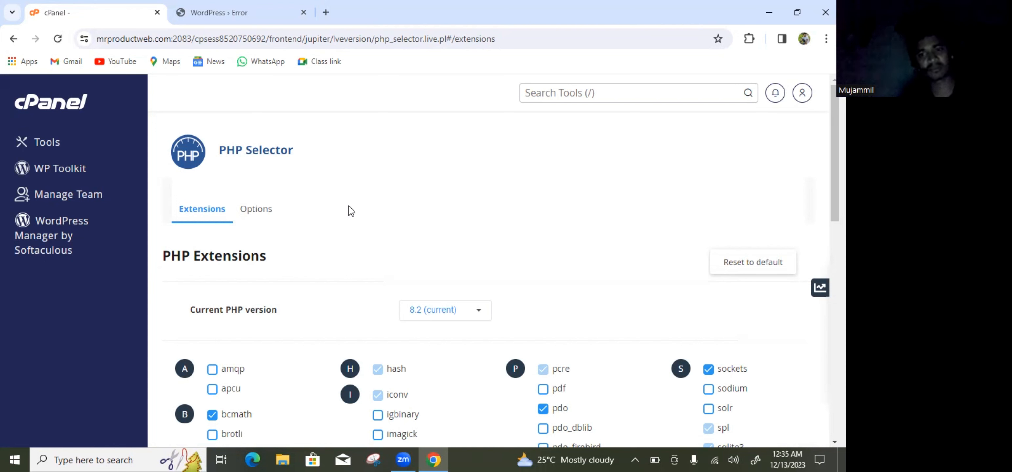
{"action": "left_click", "coordinate": [254, 212]}
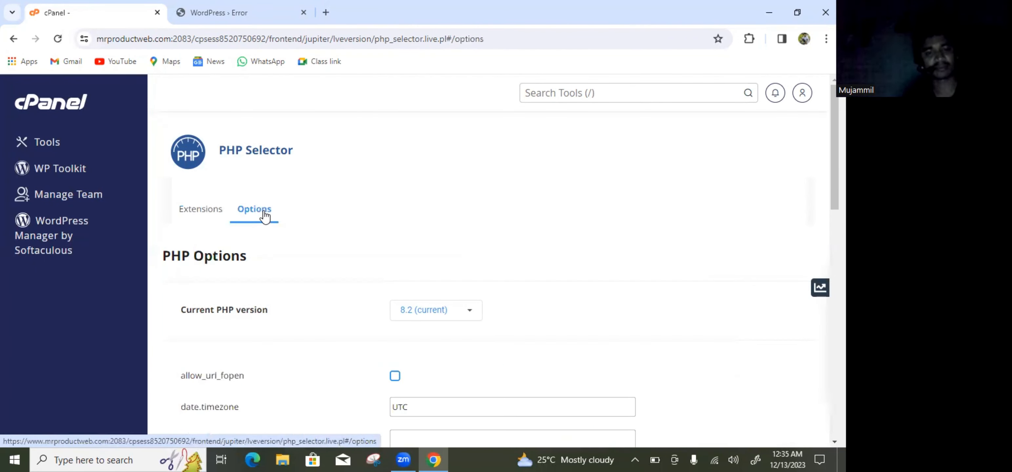
- Set max_execution_time to 3000 and max_input_time to 6000 in the PHP options
{"action": "scroll", "coordinate": [433, 236], "scroll_direction": "down", "scroll_amount": 5}
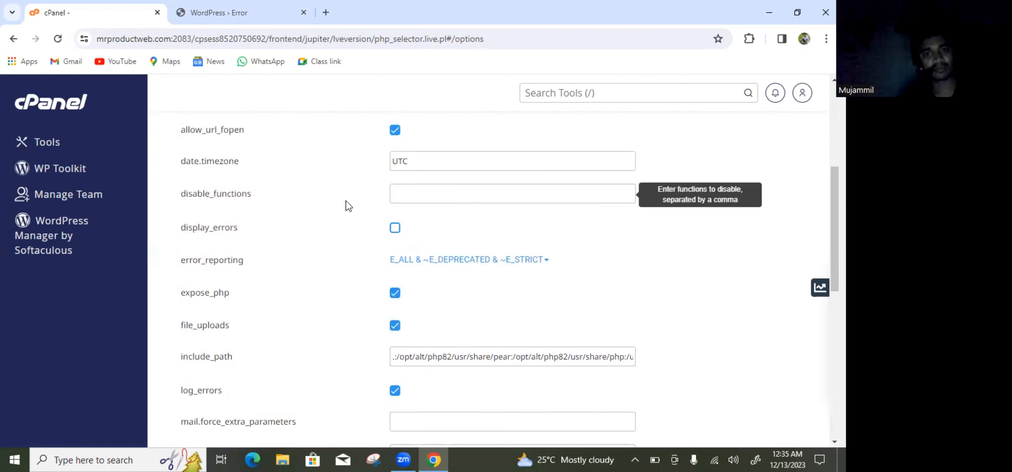
{"action": "scroll", "coordinate": [418, 274], "scroll_direction": "down", "scroll_amount": 3}
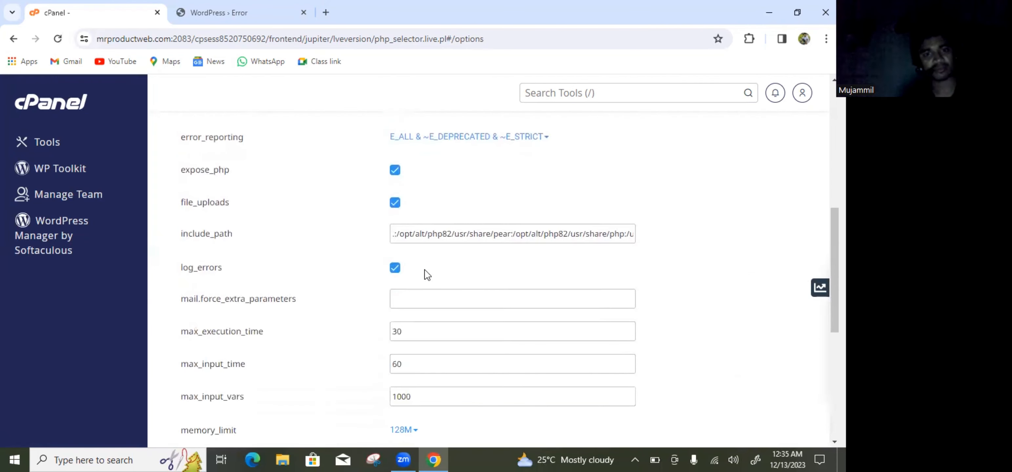
{"action": "scroll", "coordinate": [425, 268], "scroll_direction": "down", "scroll_amount": 2}
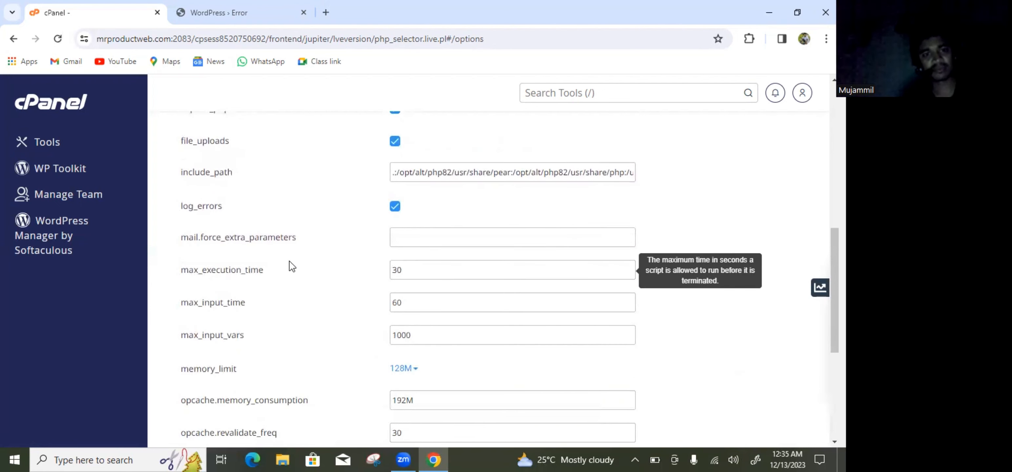
{"action": "left_click", "coordinate": [403, 270]}
{"action": "type", "text": "00"}
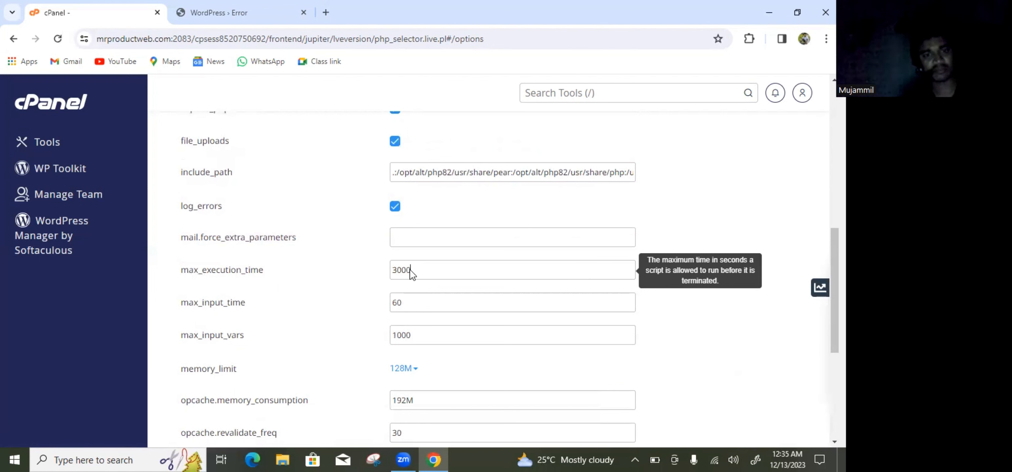
{"action": "left_click", "coordinate": [420, 304]}
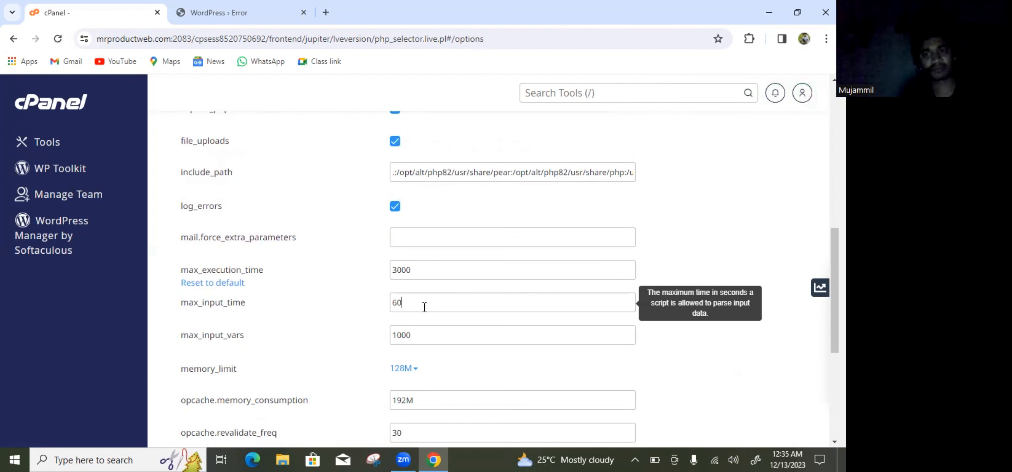
{"action": "type", "text": "00"}
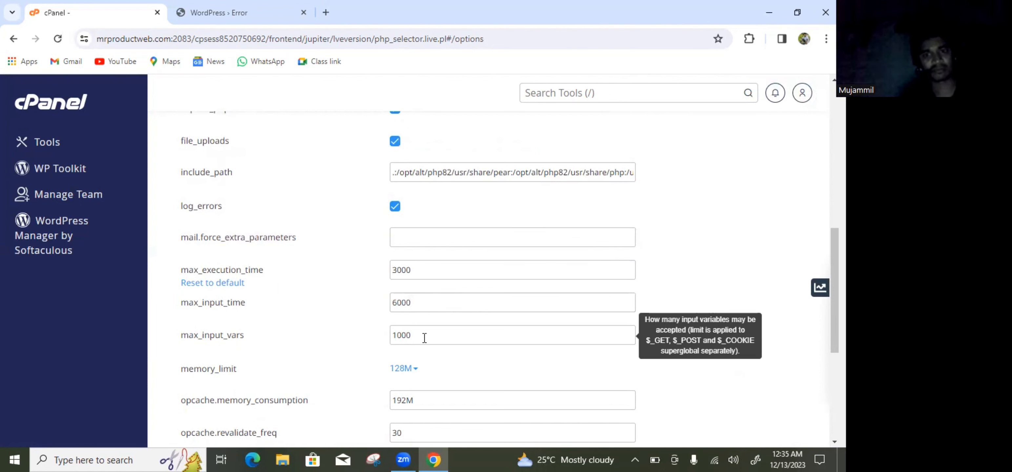
- Set the PHP memory_limit option to 2G
{"action": "scroll", "coordinate": [426, 333], "scroll_direction": "down", "scroll_amount": 2}
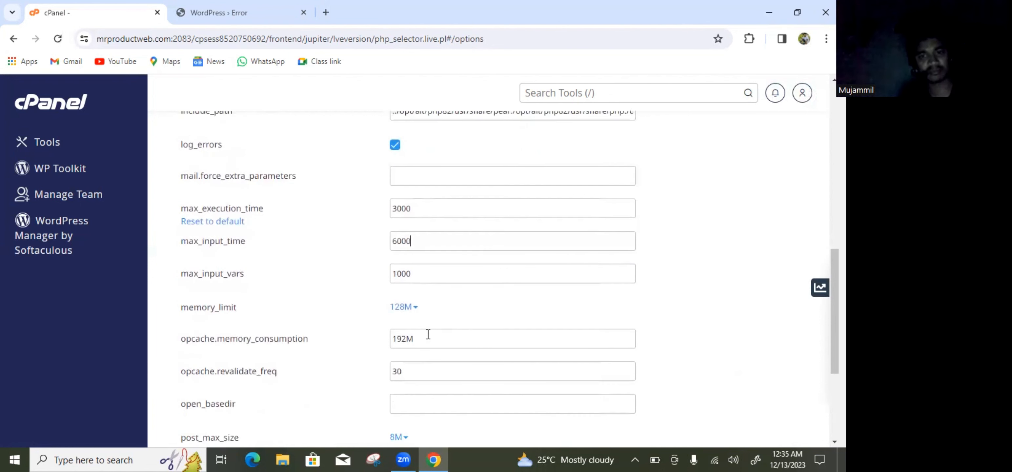
{"action": "left_click", "coordinate": [415, 311]}
{"action": "scroll", "coordinate": [441, 362], "scroll_direction": "down", "scroll_amount": 5}
{"action": "scroll", "coordinate": [444, 366], "scroll_direction": "down", "scroll_amount": 2}
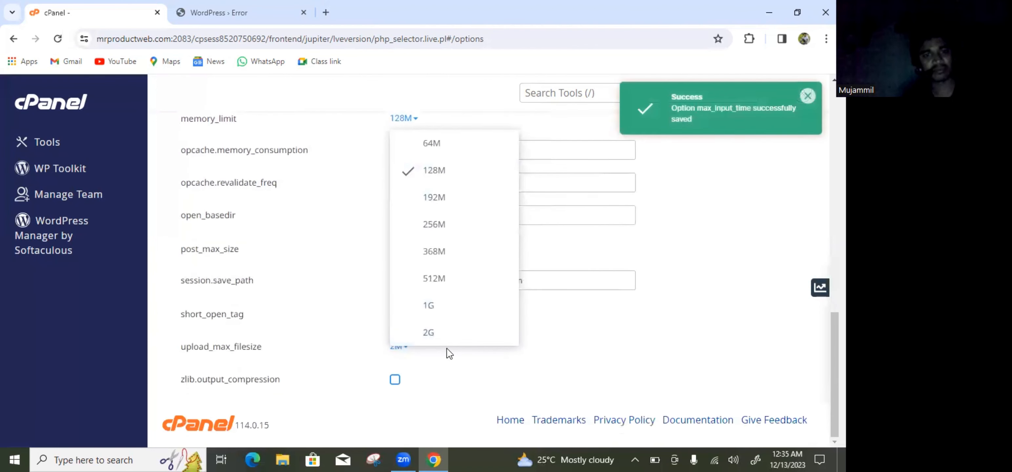
{"action": "left_click", "coordinate": [429, 333]}
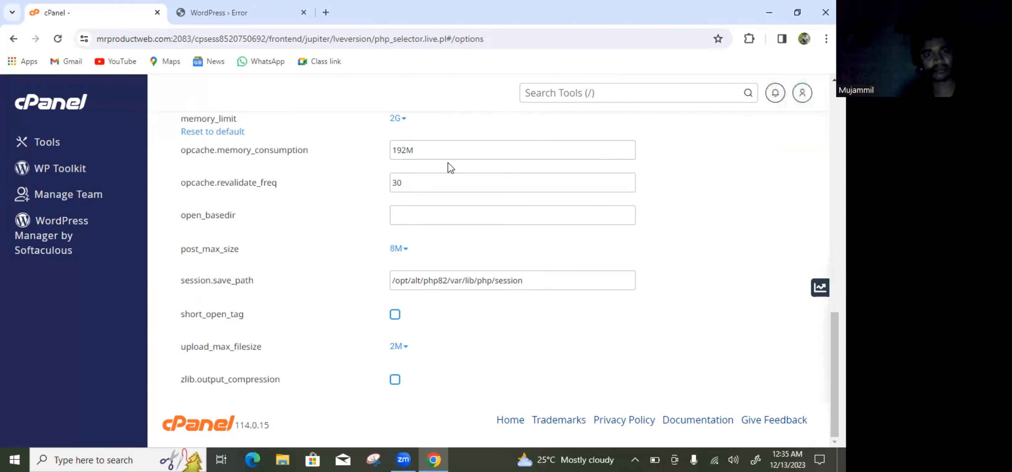
- Set opcache.memory_consumption to 1920M and opcache.revalidate_freq to 3000
{"action": "type", "text": "0"}
{"action": "left_click", "coordinate": [438, 187]}
{"action": "type", "text": "00"}
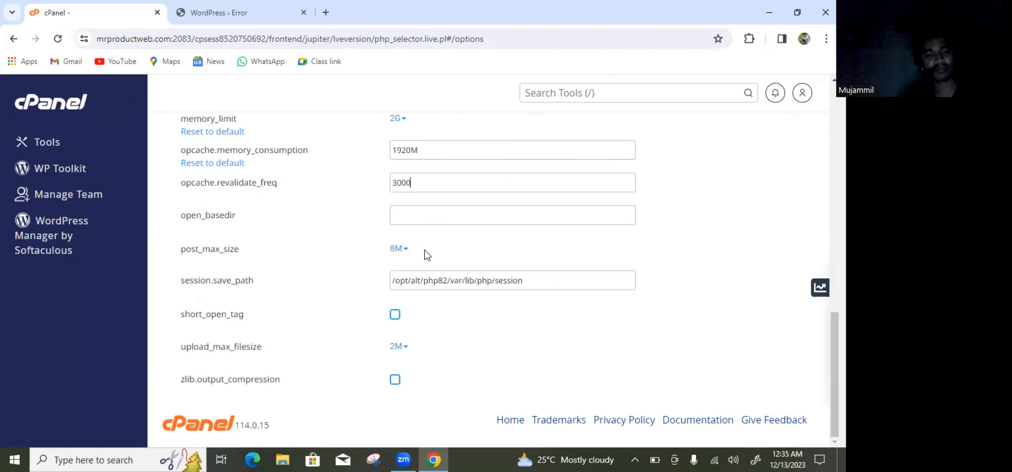
- Check the WordPress upload error page, and set post_max_size to 2G in the cPanel PHP options
{"action": "left_click", "coordinate": [214, 13]}
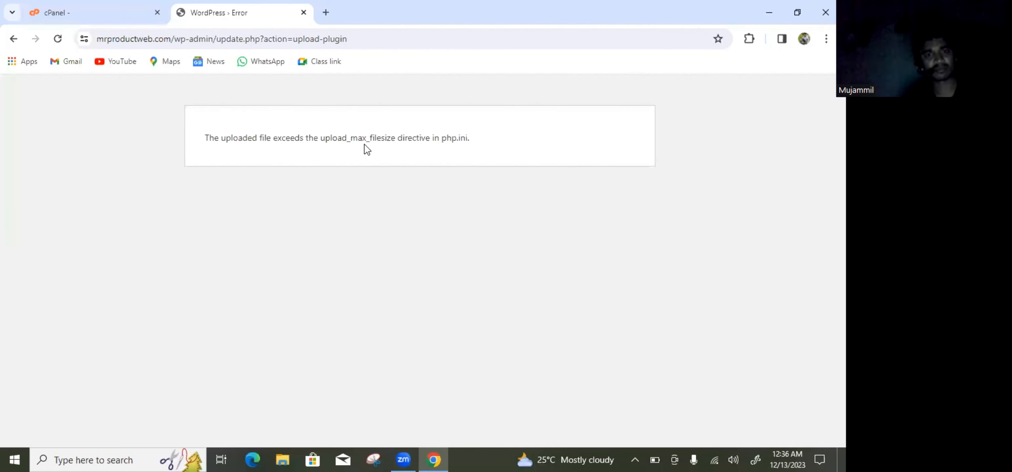
{"action": "left_click", "coordinate": [117, 8]}
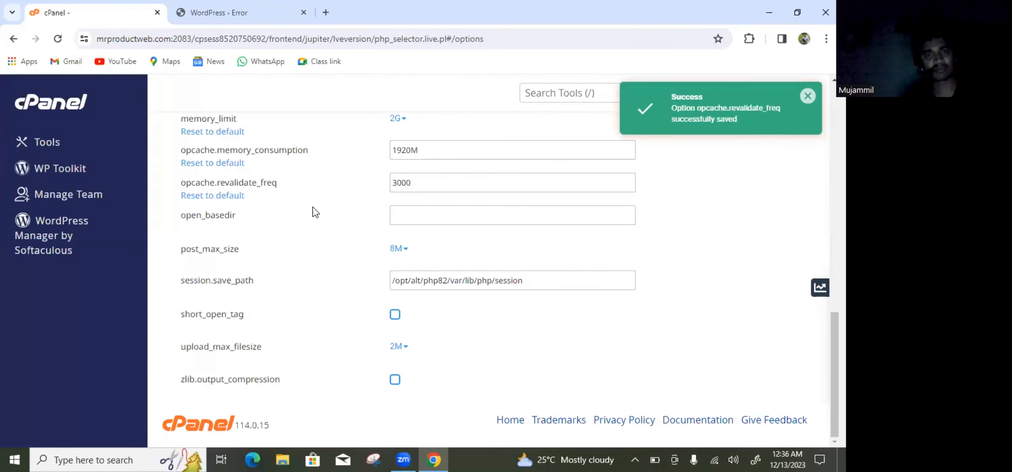
{"action": "left_click", "coordinate": [407, 255]}
{"action": "scroll", "coordinate": [417, 299], "scroll_direction": "down", "scroll_amount": 1}
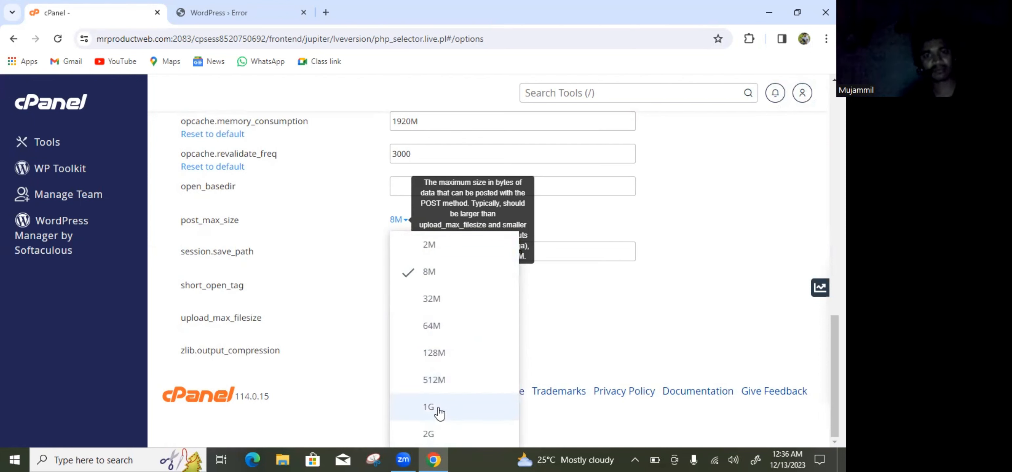
{"action": "left_click", "coordinate": [437, 439]}
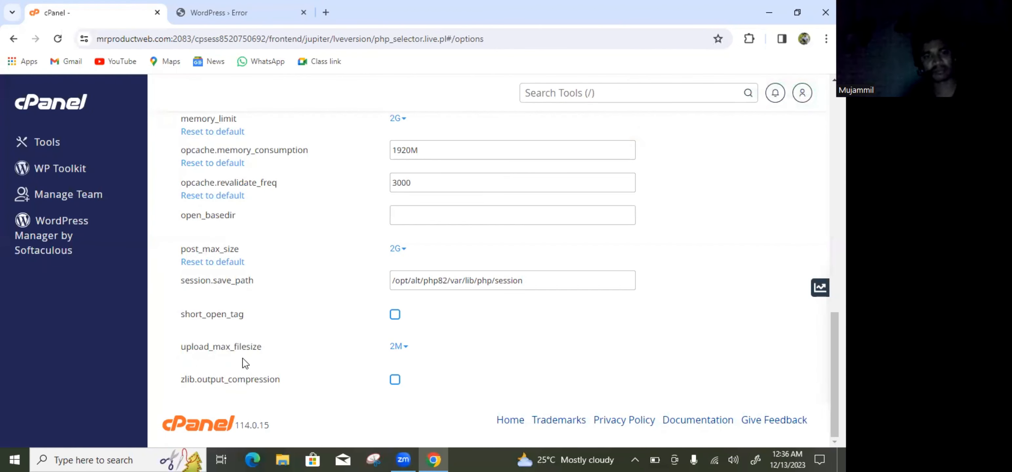
- Check which directive the WordPress error names, and set upload_max_filesize to 2G in the cPanel PHP options
{"action": "left_click", "coordinate": [220, 11]}
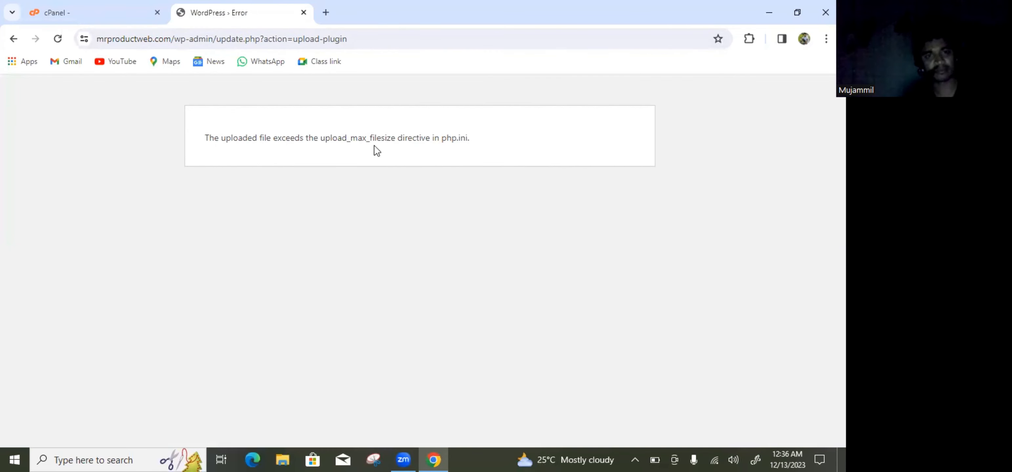
{"action": "left_click", "coordinate": [85, 8]}
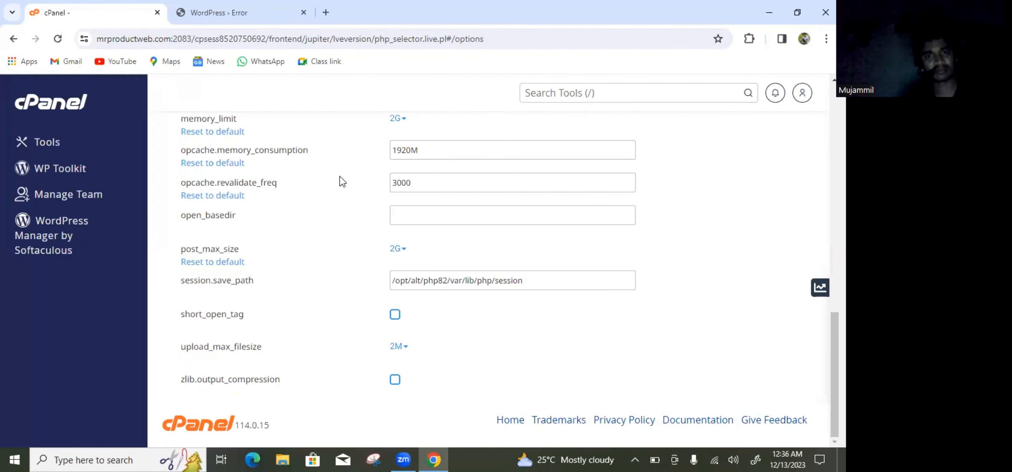
{"action": "left_click", "coordinate": [403, 351]}
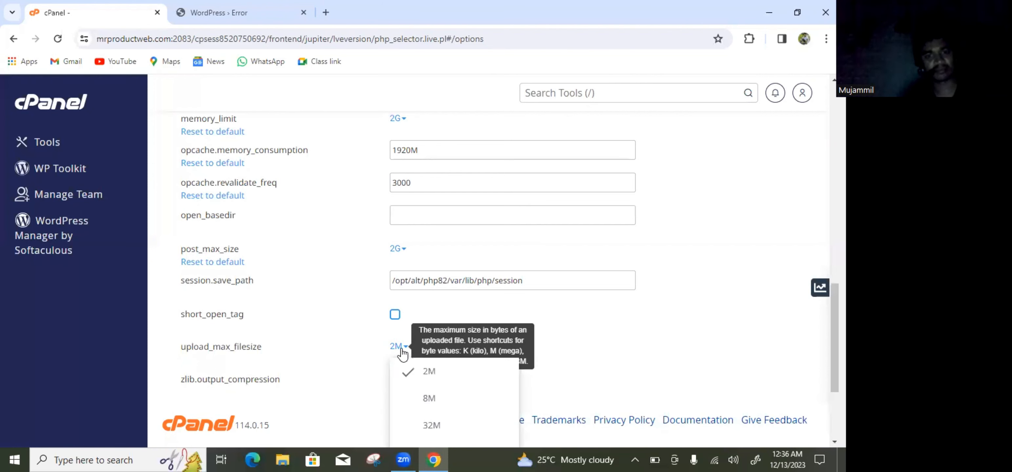
{"action": "scroll", "coordinate": [437, 387], "scroll_direction": "down", "scroll_amount": 4}
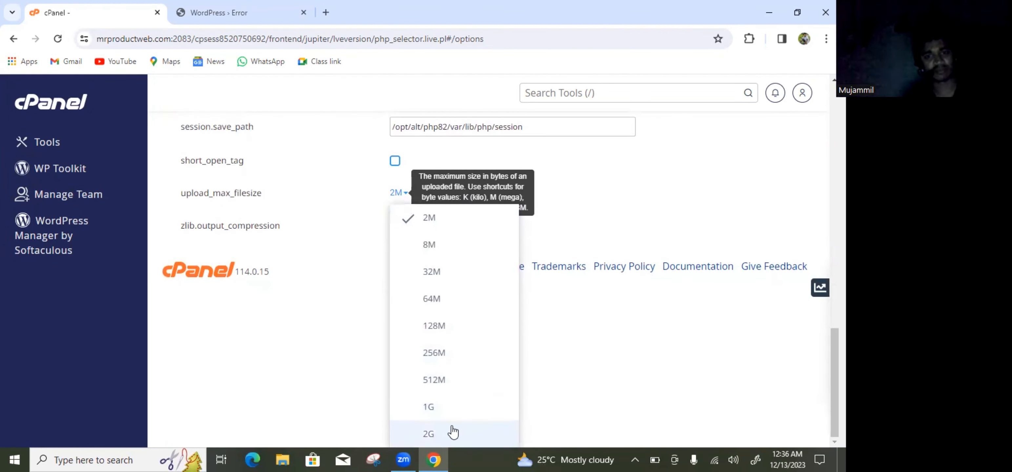
{"action": "left_click", "coordinate": [443, 435]}
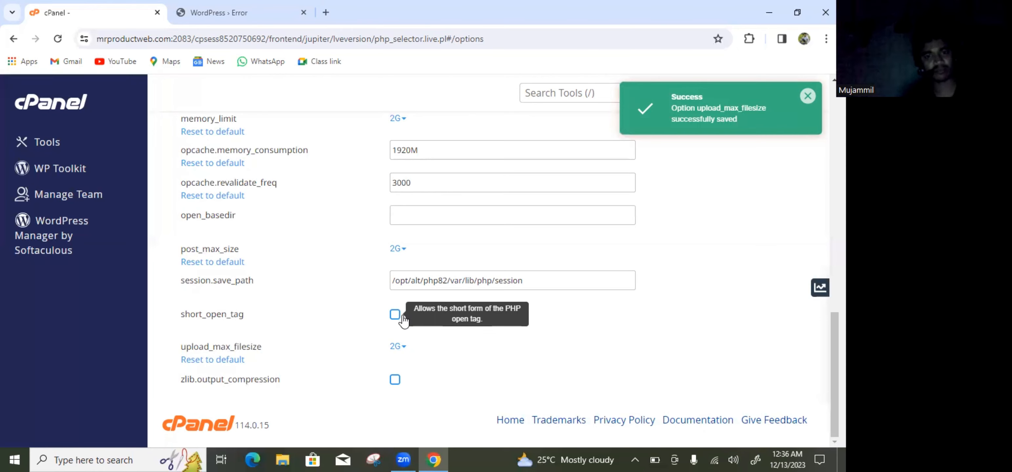
- Return from the WordPress error page to Add Plugins and open the plugin upload form
{"action": "scroll", "coordinate": [403, 321], "scroll_direction": "up", "scroll_amount": 15}
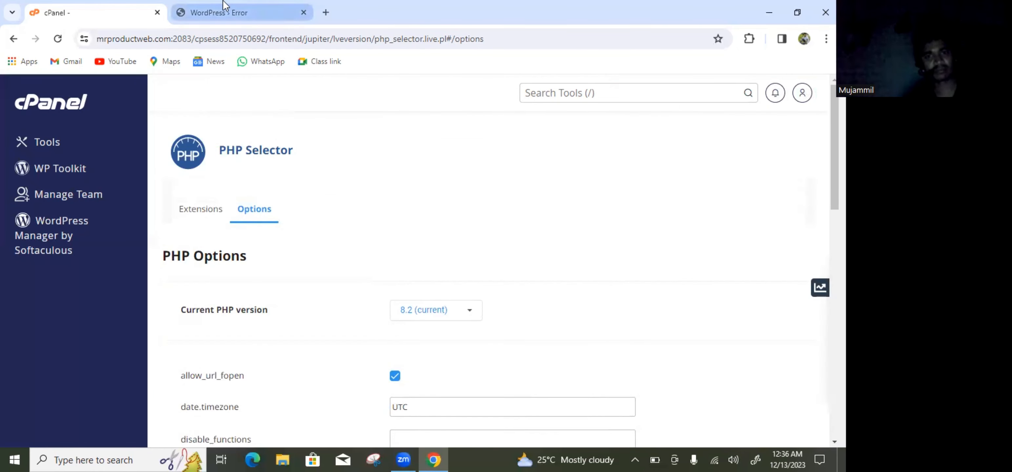
{"action": "left_click", "coordinate": [227, 11]}
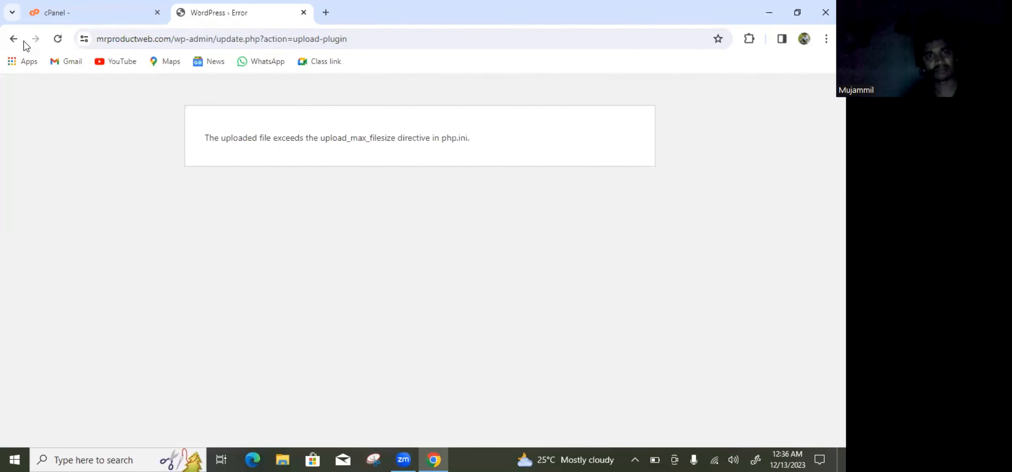
{"action": "left_click", "coordinate": [13, 39]}
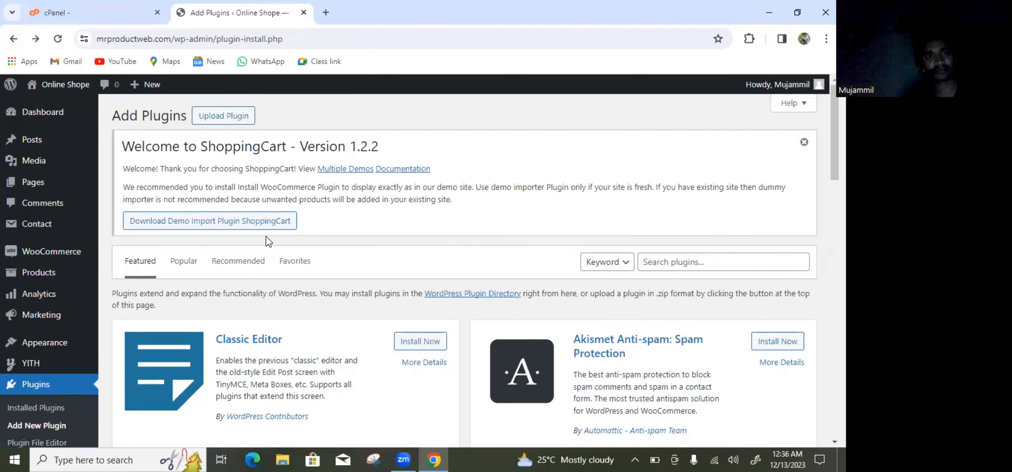
{"action": "left_click", "coordinate": [234, 120]}
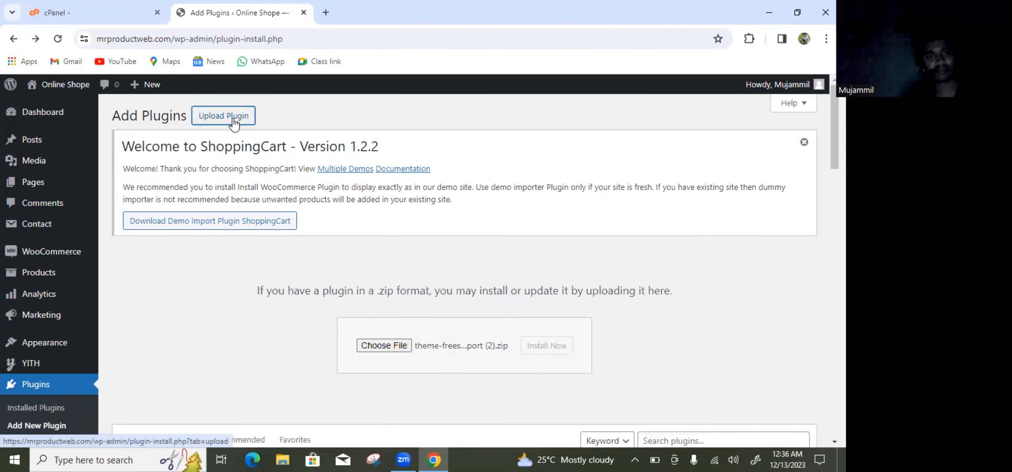
- Choose the theme-freesia-demo-import (2) ZIP from Downloads as the plugin file to upload
{"action": "left_click", "coordinate": [394, 345]}
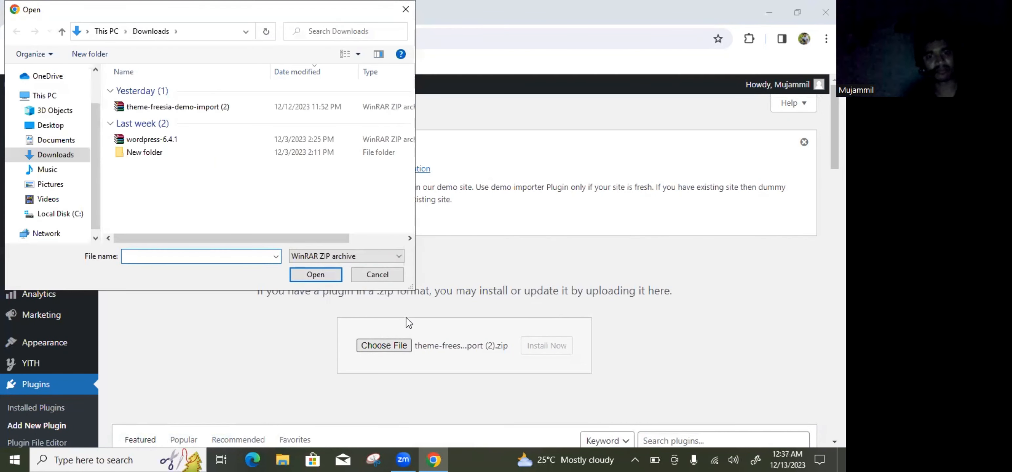
{"action": "left_click", "coordinate": [179, 111]}
{"action": "left_click", "coordinate": [316, 276]}
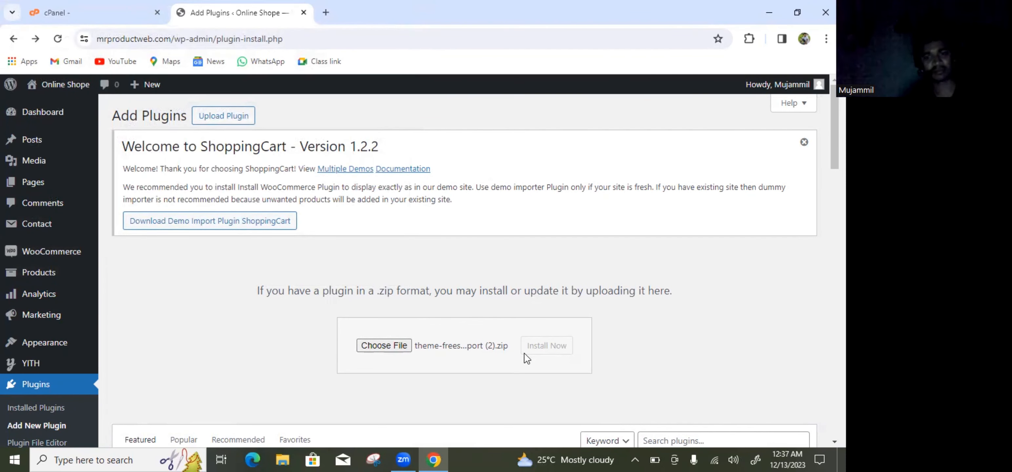
- Reselect the theme-freesia-demo-import (2) ZIP archive in the plugin upload form
{"action": "left_click", "coordinate": [385, 345]}
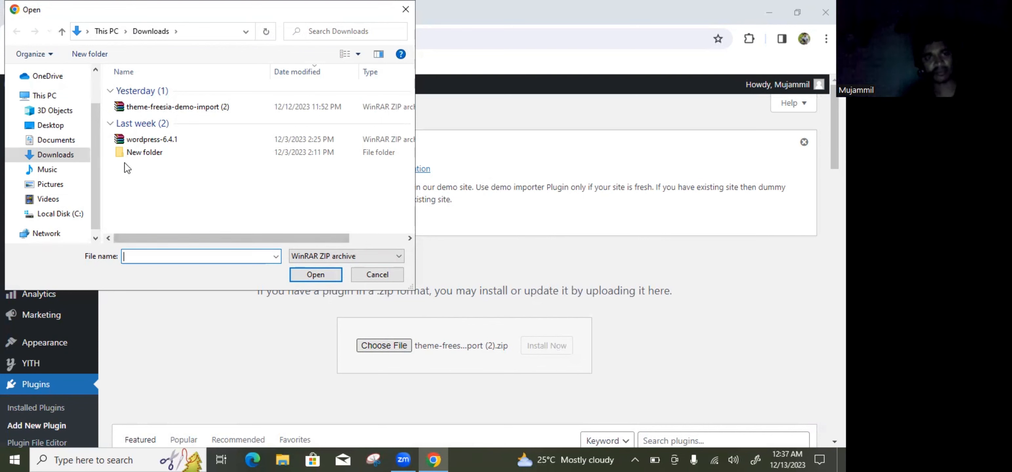
{"action": "left_click", "coordinate": [167, 107]}
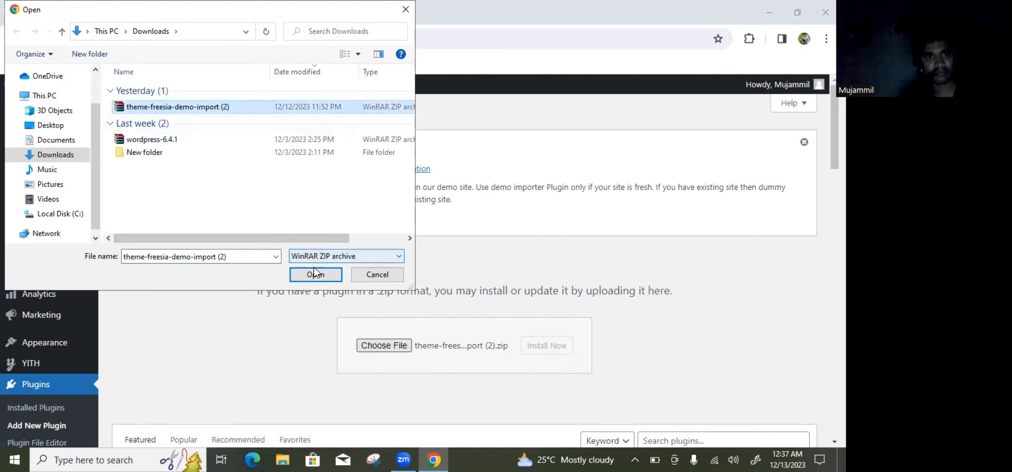
{"action": "left_click", "coordinate": [324, 275]}
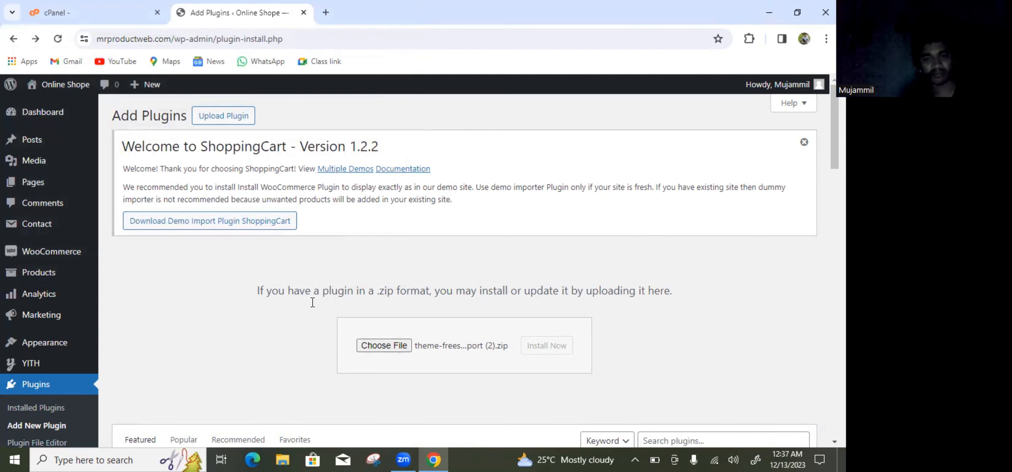
- Reopen the plugin upload form from the installed plugins list and choose the theme-freesia-demo-import (2) ZIP from Downloads
{"action": "left_click", "coordinate": [55, 389]}
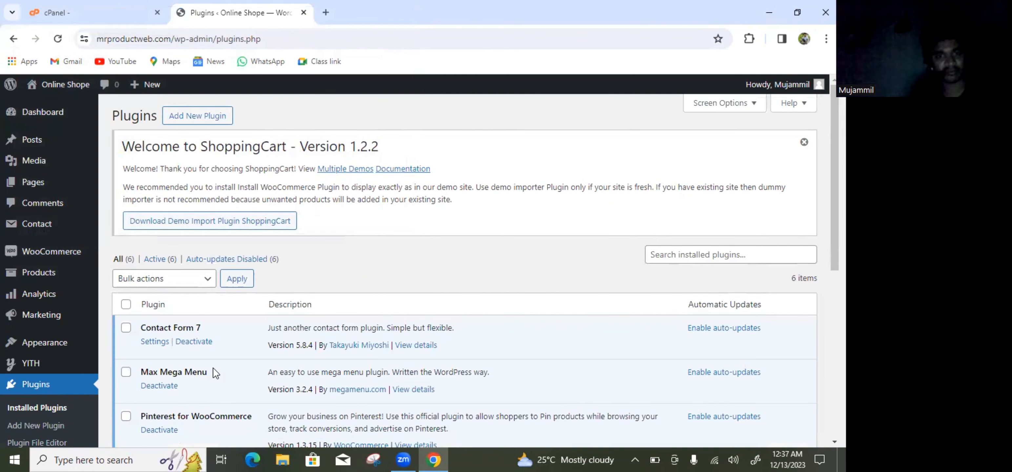
{"action": "left_click", "coordinate": [218, 118]}
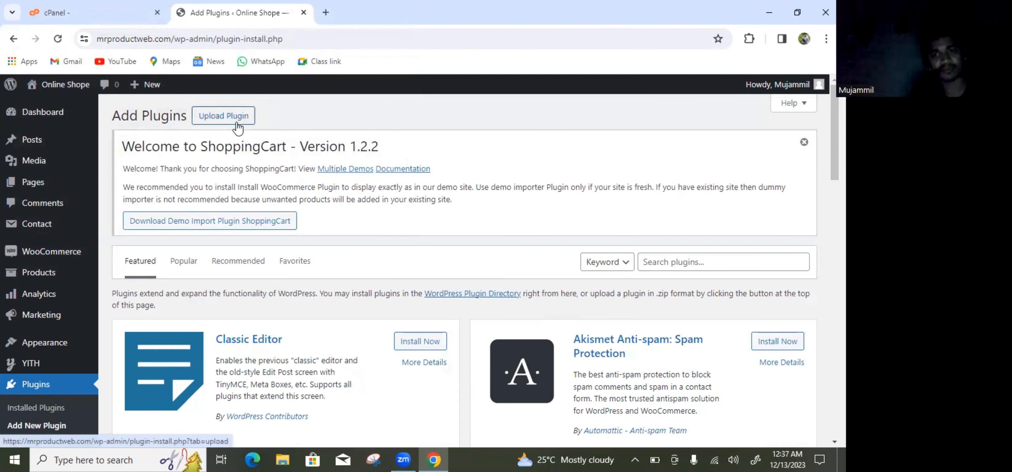
{"action": "left_click", "coordinate": [236, 120]}
{"action": "left_click", "coordinate": [376, 346]}
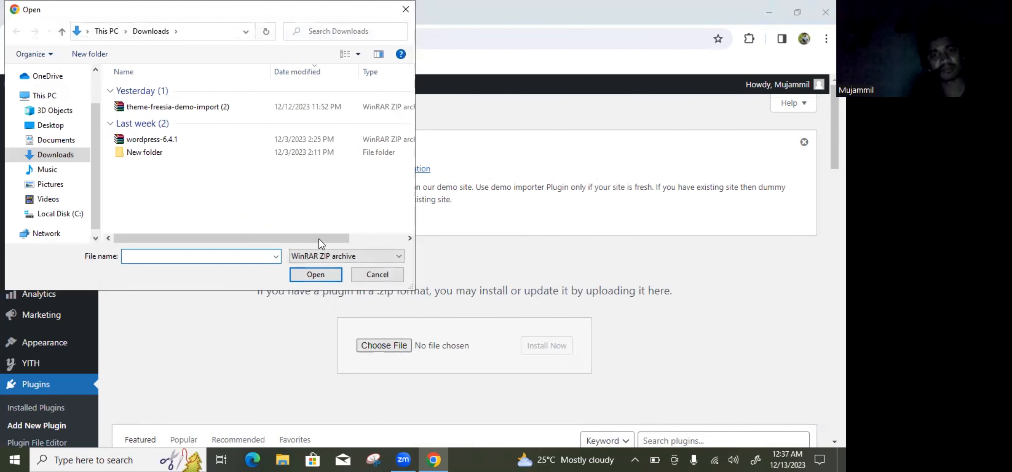
{"action": "left_click", "coordinate": [165, 107]}
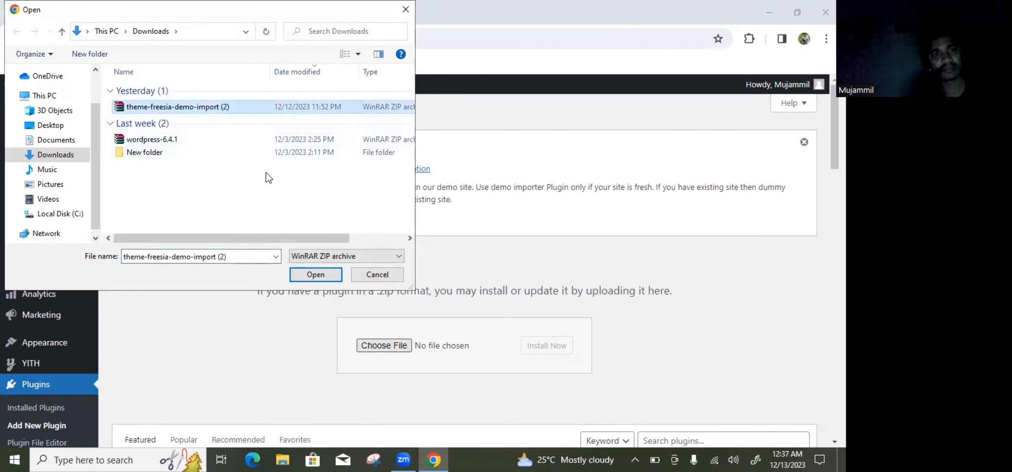
{"action": "left_click", "coordinate": [317, 277]}
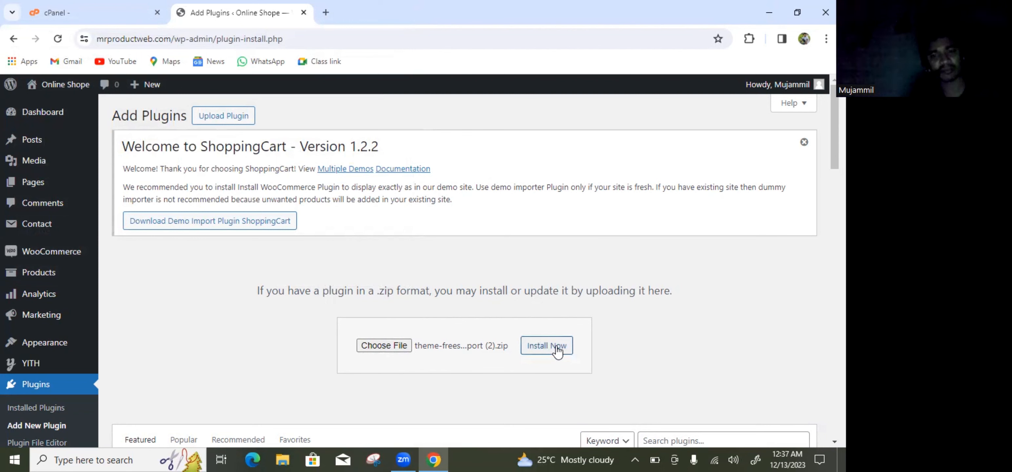
- Install the uploaded theme-freesia-demo-import (2) plugin, activate it, and check the installed plugins list
{"action": "left_click", "coordinate": [557, 351]}
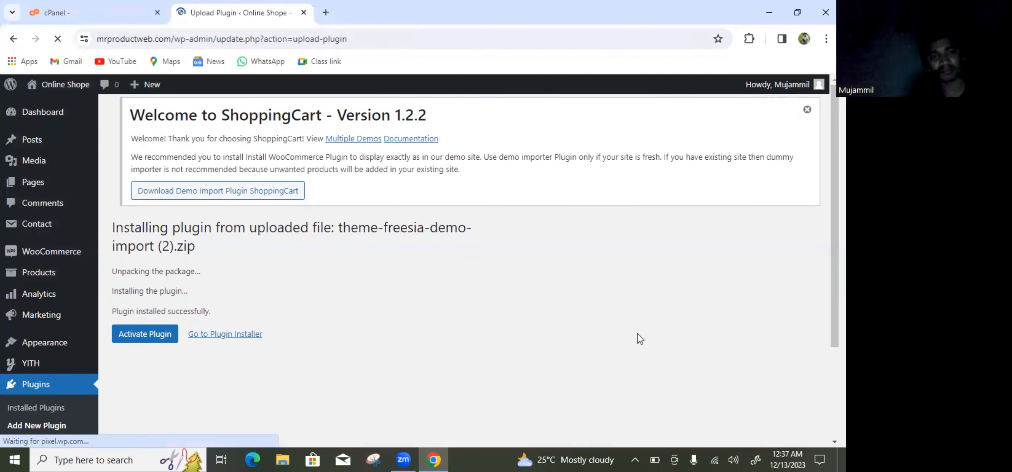
{"action": "left_click", "coordinate": [149, 334]}
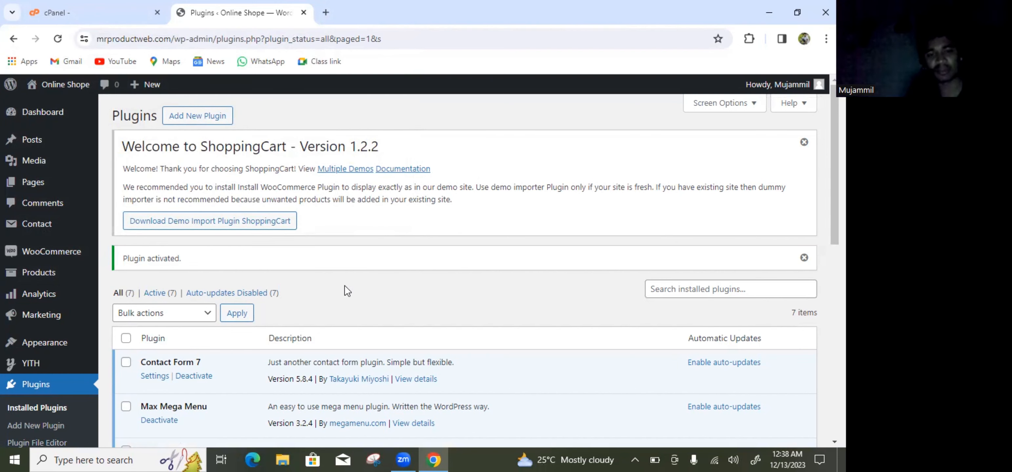
{"action": "scroll", "coordinate": [323, 272], "scroll_direction": "down", "scroll_amount": 3}
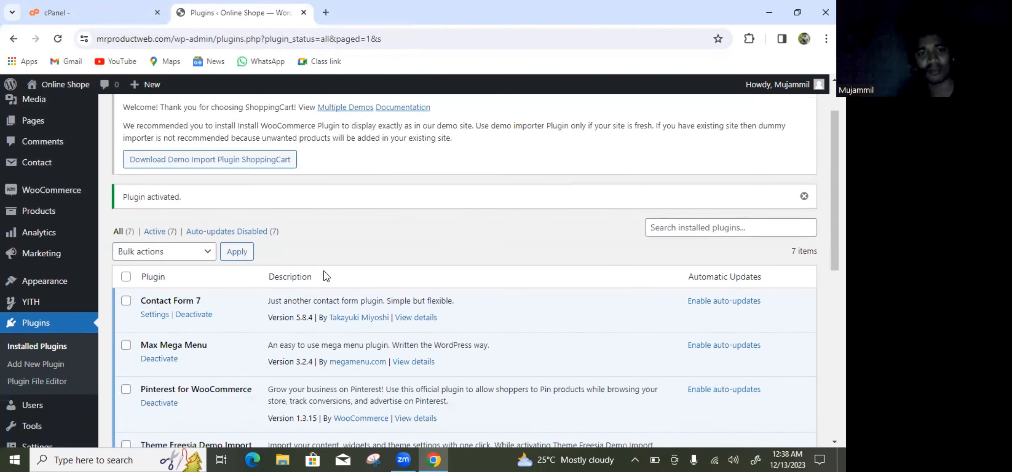